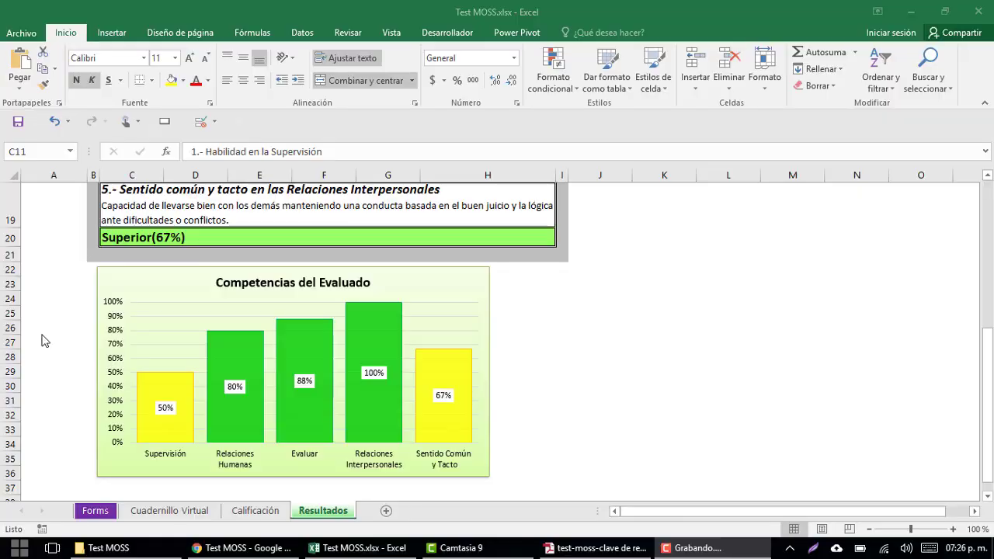
- Scroll through the results sheet and check the first competency heading's content
{"action": "scroll", "coordinate": [43, 340], "scroll_direction": "up", "scroll_amount": 6}
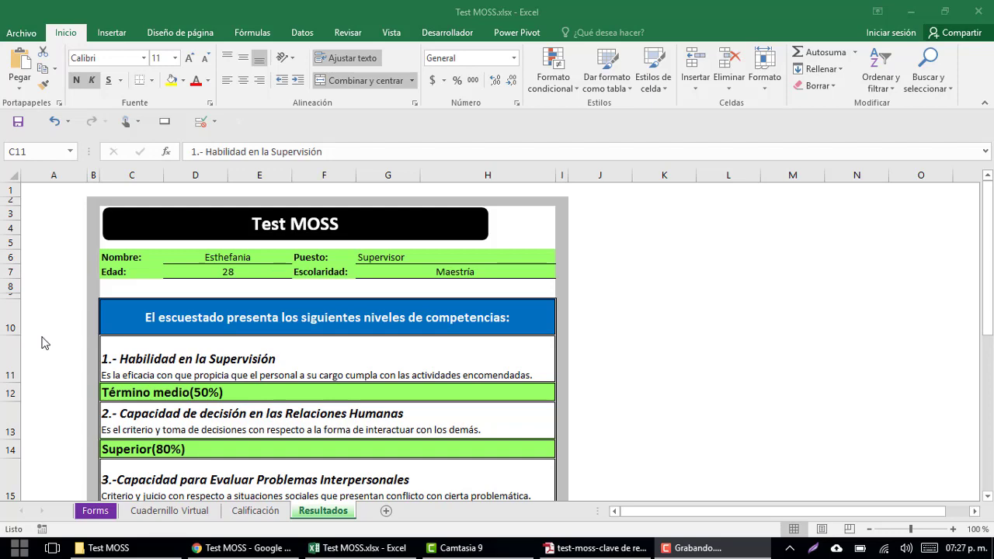
{"action": "scroll", "coordinate": [43, 342], "scroll_direction": "down", "scroll_amount": 1}
{"action": "scroll", "coordinate": [43, 342], "scroll_direction": "down", "scroll_amount": 2}
{"action": "scroll", "coordinate": [42, 343], "scroll_direction": "down", "scroll_amount": 3}
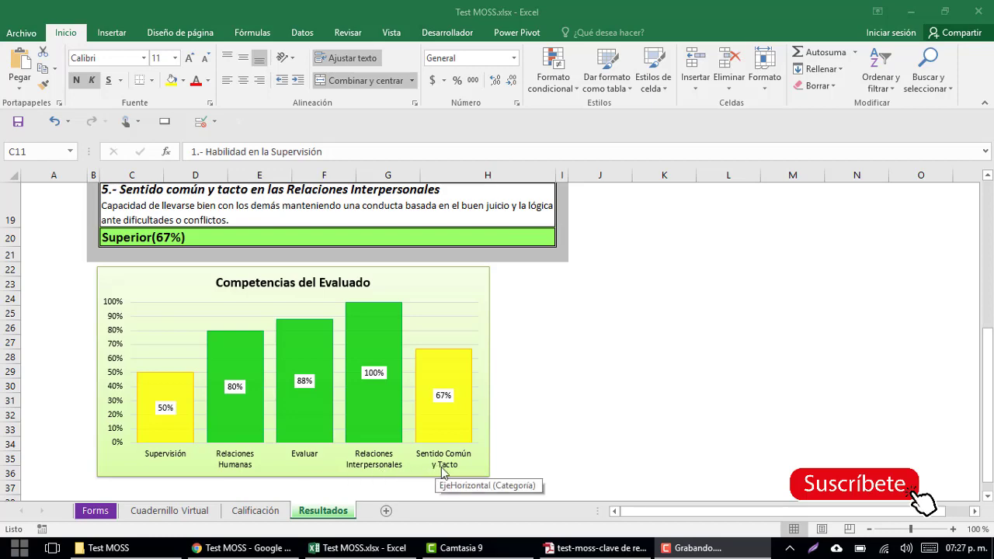
{"action": "scroll", "coordinate": [377, 484], "scroll_direction": "up", "scroll_amount": 2}
{"action": "scroll", "coordinate": [378, 484], "scroll_direction": "up", "scroll_amount": 3}
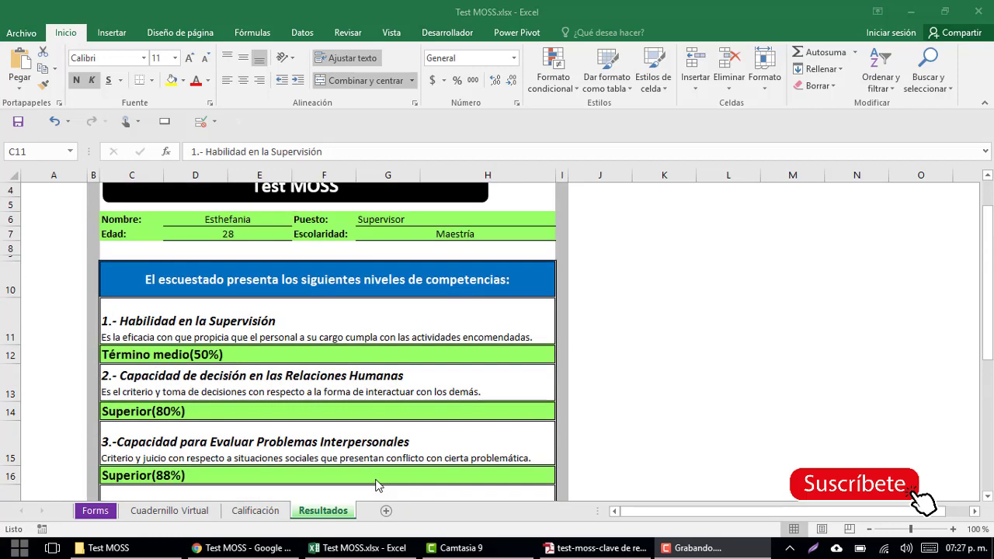
{"action": "scroll", "coordinate": [377, 485], "scroll_direction": "up", "scroll_amount": 1}
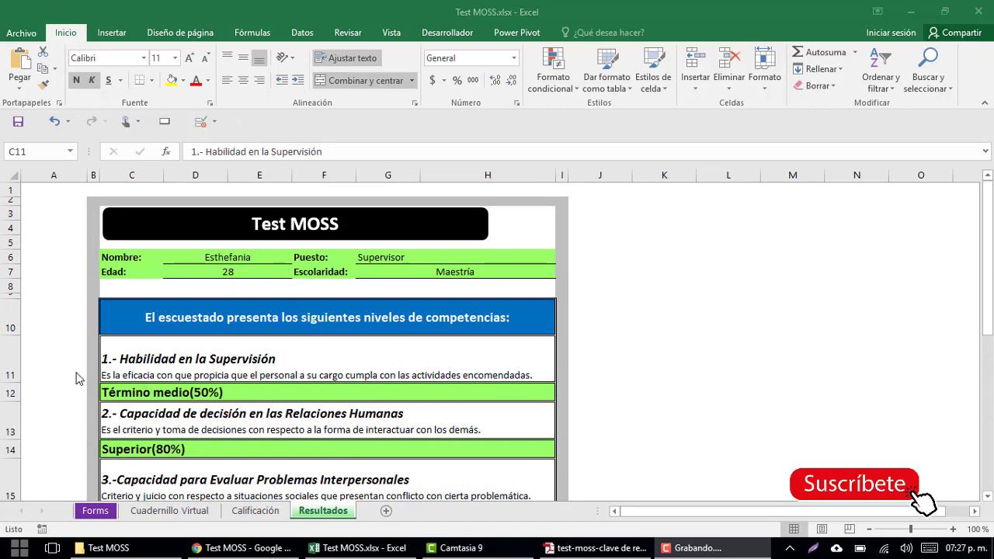
{"action": "left_click", "coordinate": [91, 349]}
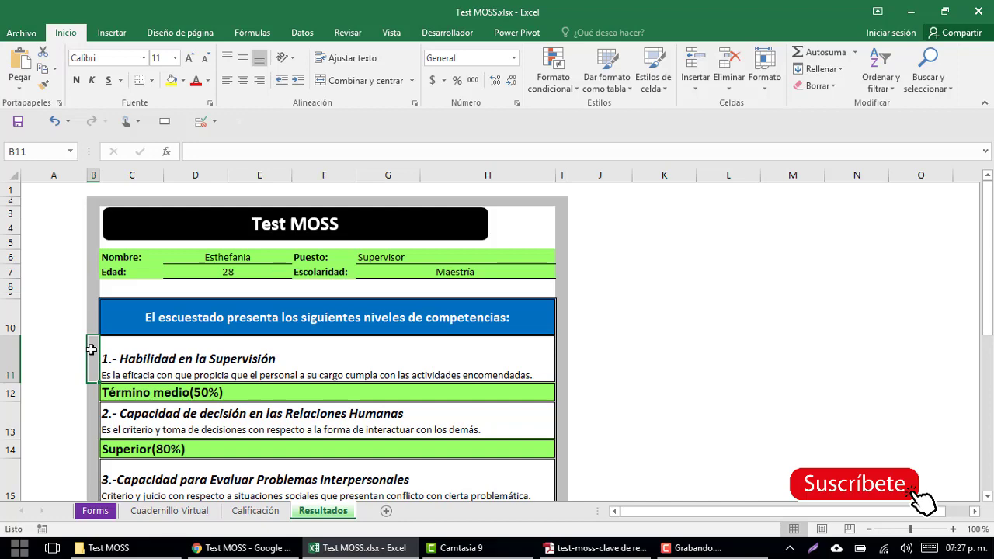
{"action": "scroll", "coordinate": [128, 365], "scroll_direction": "down", "scroll_amount": 1}
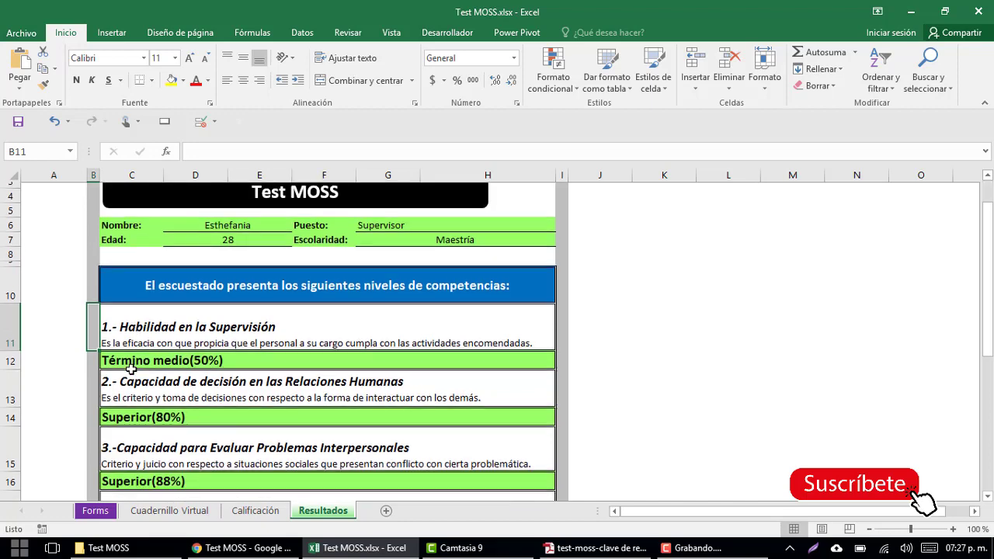
{"action": "left_click", "coordinate": [118, 332]}
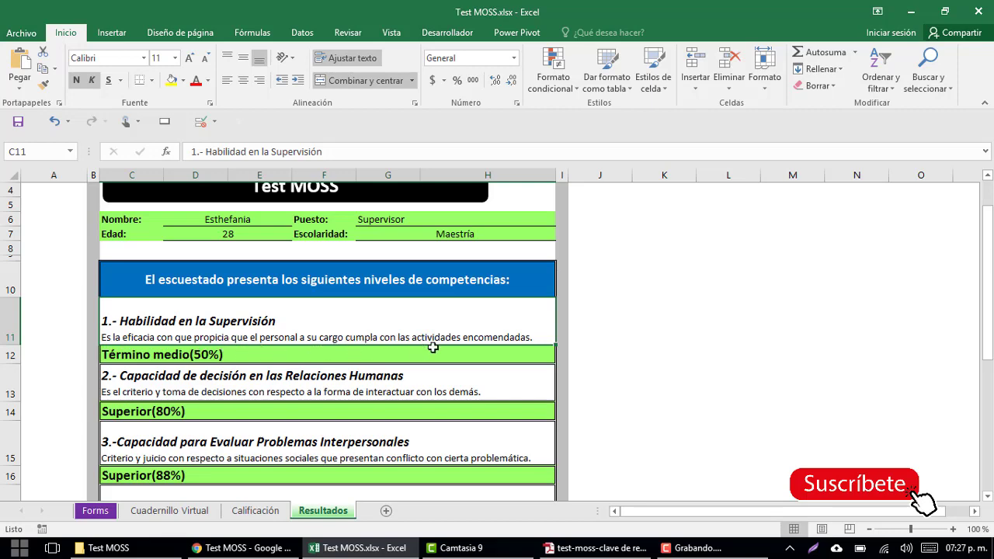
{"action": "scroll", "coordinate": [471, 350], "scroll_direction": "down", "scroll_amount": 1}
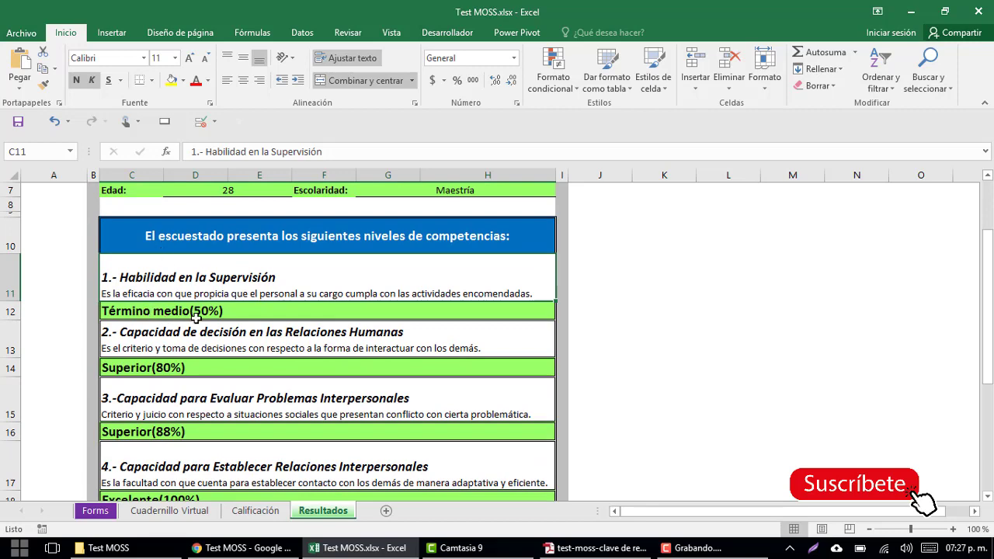
{"action": "scroll", "coordinate": [183, 341], "scroll_direction": "down", "scroll_amount": 1}
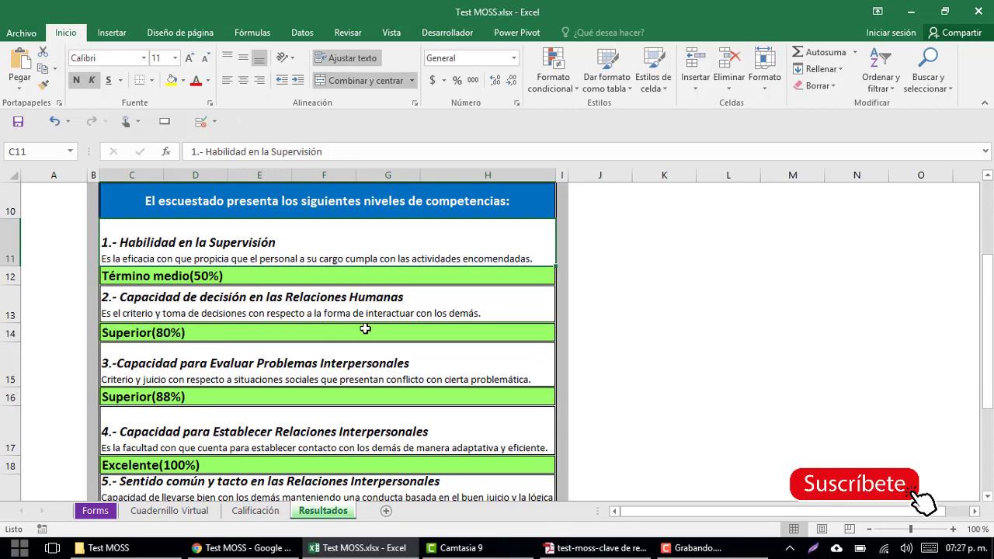
{"action": "scroll", "coordinate": [368, 328], "scroll_direction": "down", "scroll_amount": 1}
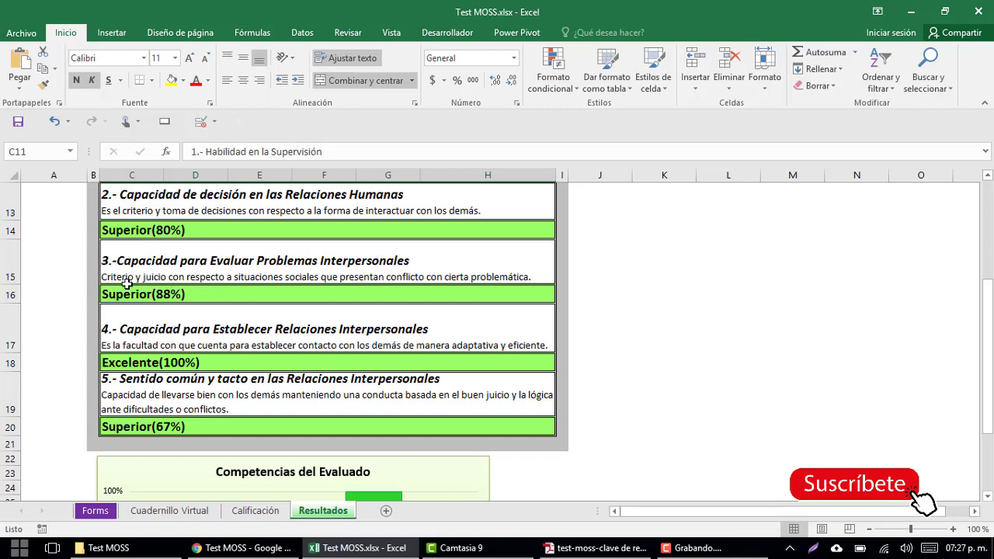
- Check the third to fifth competency headings and formulas behind Superior(88%), Excelente(100%), Superior(67%)
{"action": "left_click", "coordinate": [126, 278]}
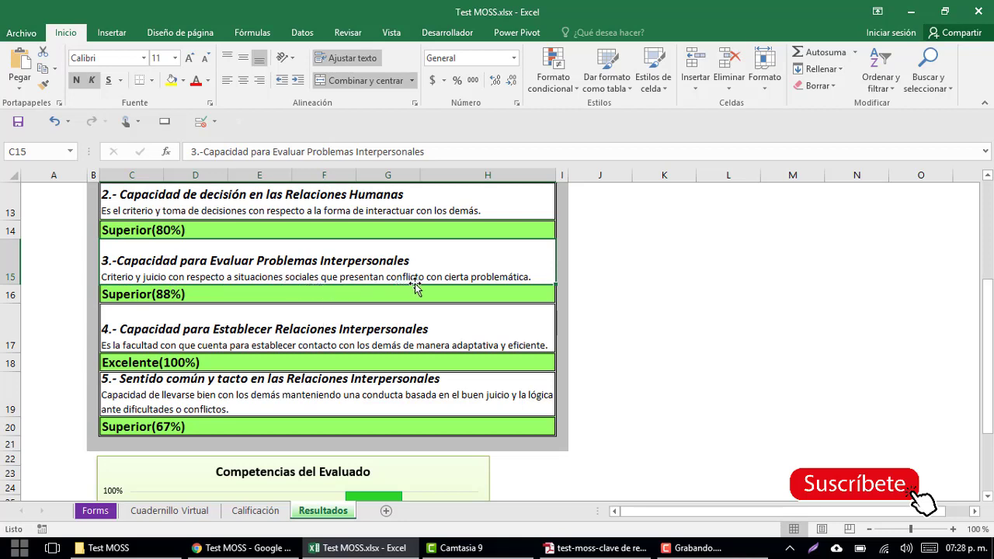
{"action": "left_click", "coordinate": [149, 298]}
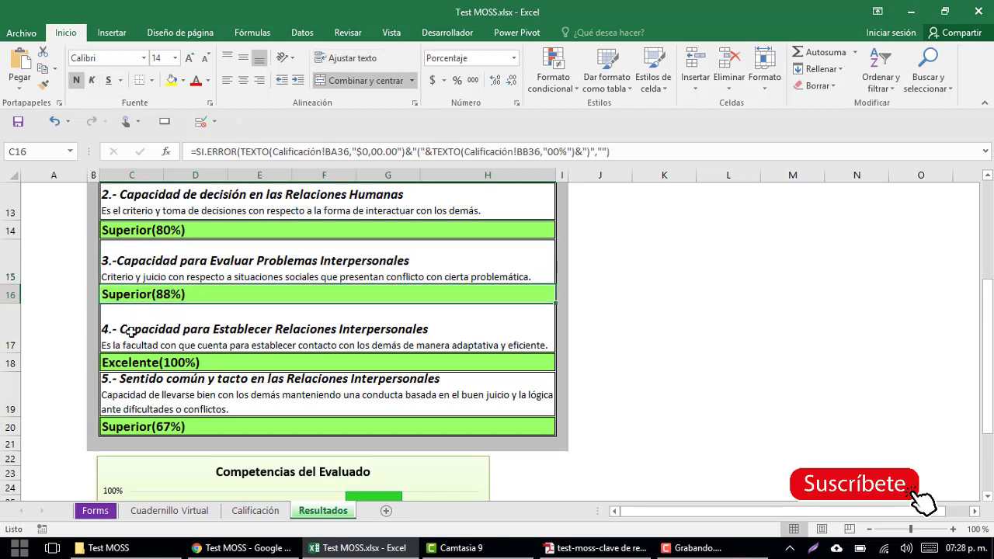
{"action": "left_click", "coordinate": [131, 330]}
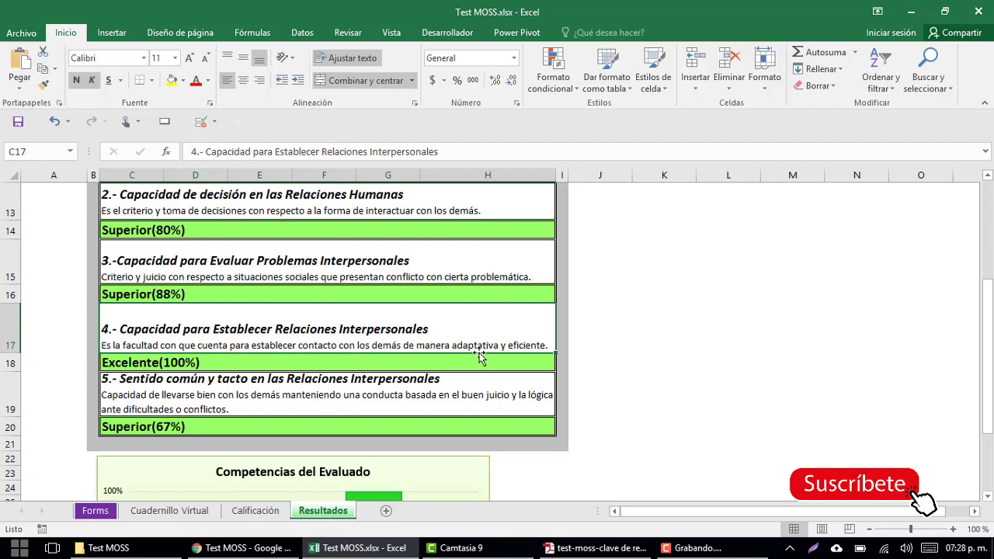
{"action": "left_click", "coordinate": [219, 368]}
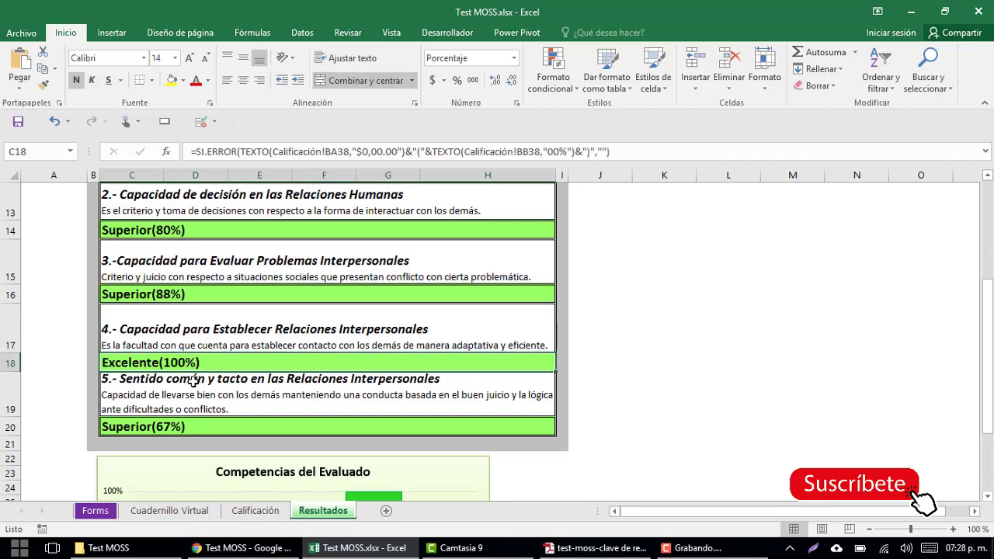
{"action": "left_click", "coordinate": [196, 380]}
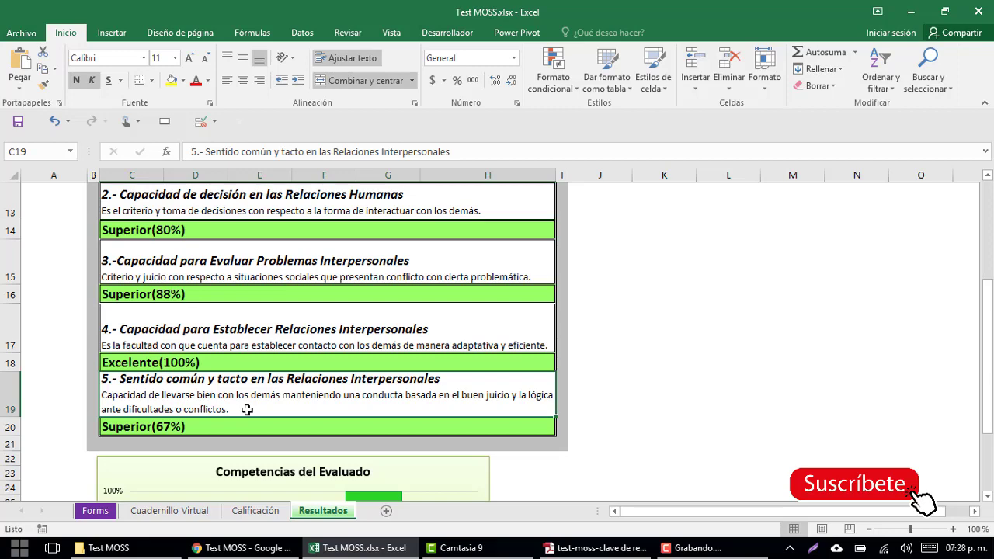
{"action": "scroll", "coordinate": [247, 409], "scroll_direction": "down", "scroll_amount": 1}
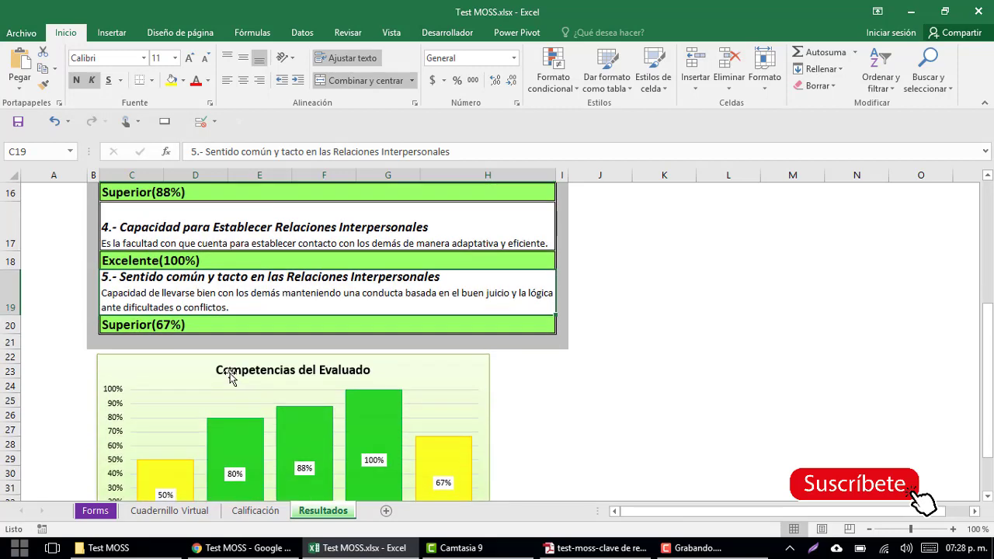
{"action": "left_click", "coordinate": [204, 322]}
{"action": "scroll", "coordinate": [234, 355], "scroll_direction": "down", "scroll_amount": 2}
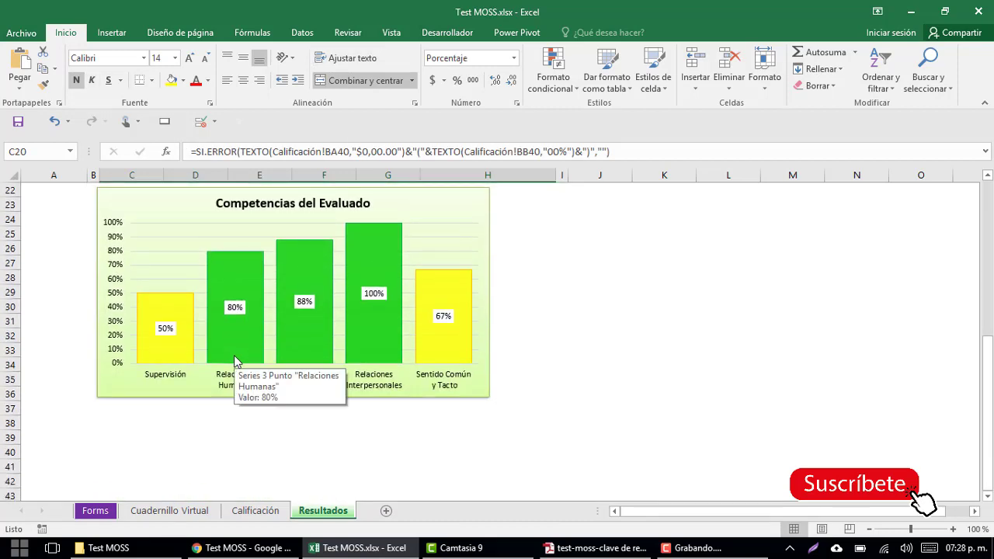
{"action": "scroll", "coordinate": [233, 355], "scroll_direction": "up", "scroll_amount": 2}
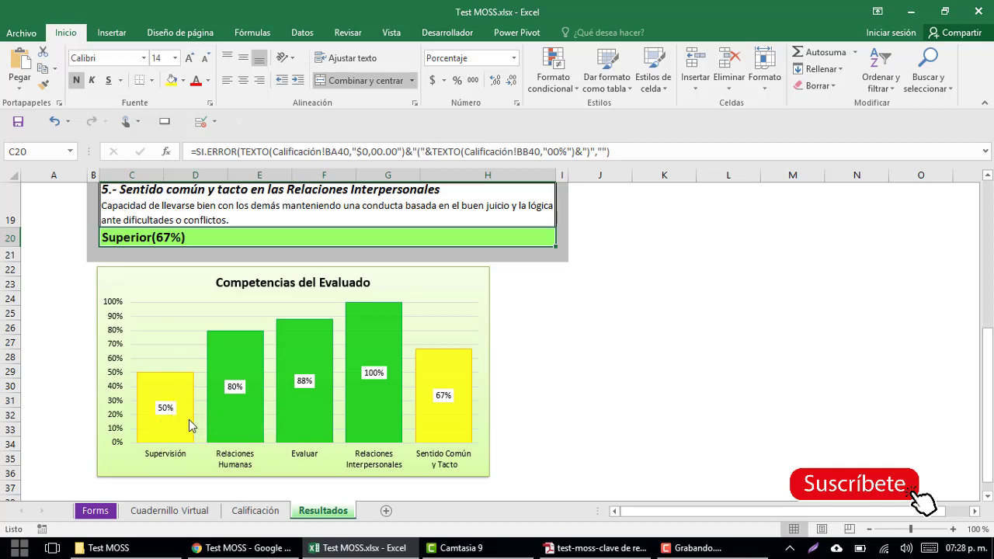
- Open the Test Moss Google Form card in the Test MOSS Drive folder
{"action": "mouse_move", "coordinate": [392, 386]}
{"action": "mouse_move", "coordinate": [177, 437]}
{"action": "mouse_move", "coordinate": [471, 390]}
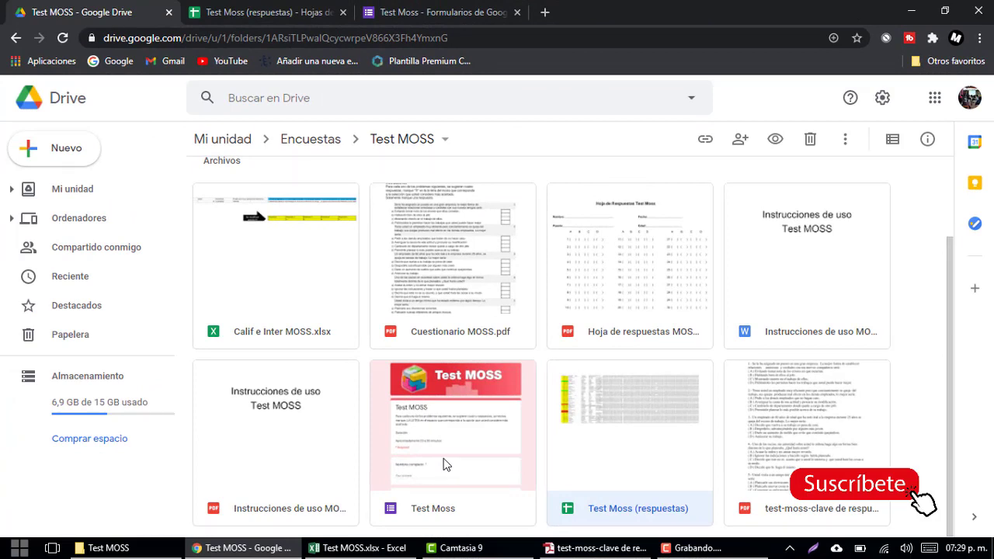
{"action": "left_click", "coordinate": [446, 464]}
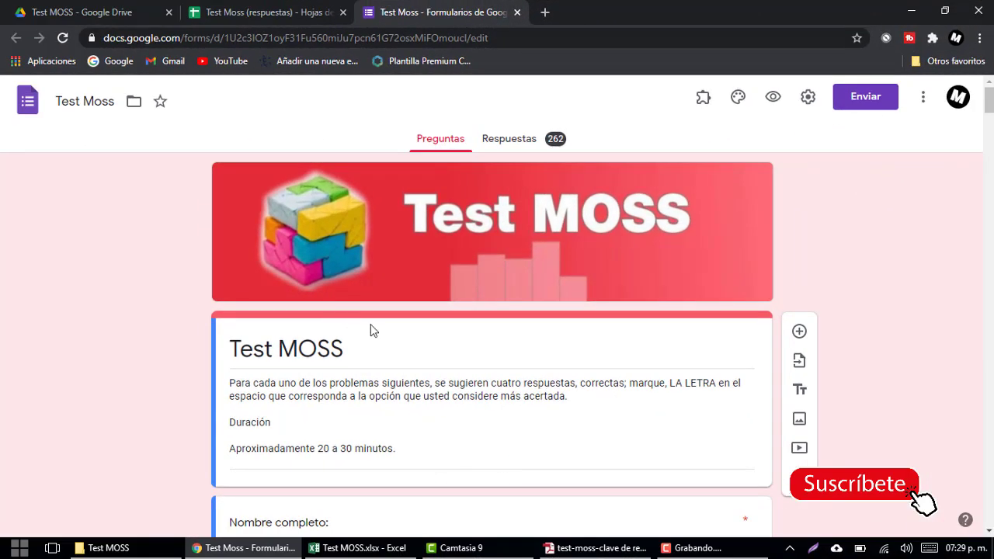
- Copy the Test Moss form's shortened forms.gle share link and open a new browser tab
{"action": "scroll", "coordinate": [371, 331], "scroll_direction": "down", "scroll_amount": 2}
{"action": "scroll", "coordinate": [372, 333], "scroll_direction": "up", "scroll_amount": 2}
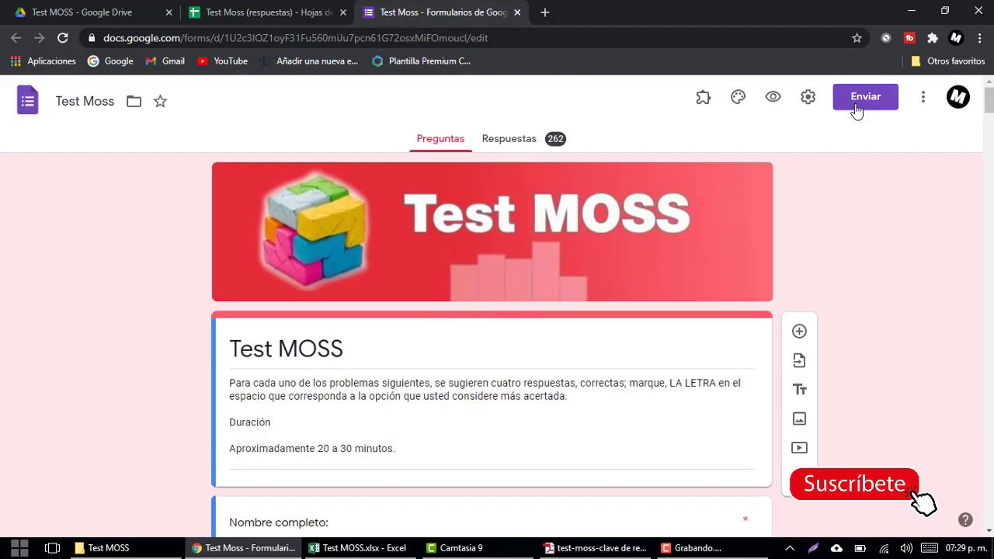
{"action": "left_click", "coordinate": [851, 95]}
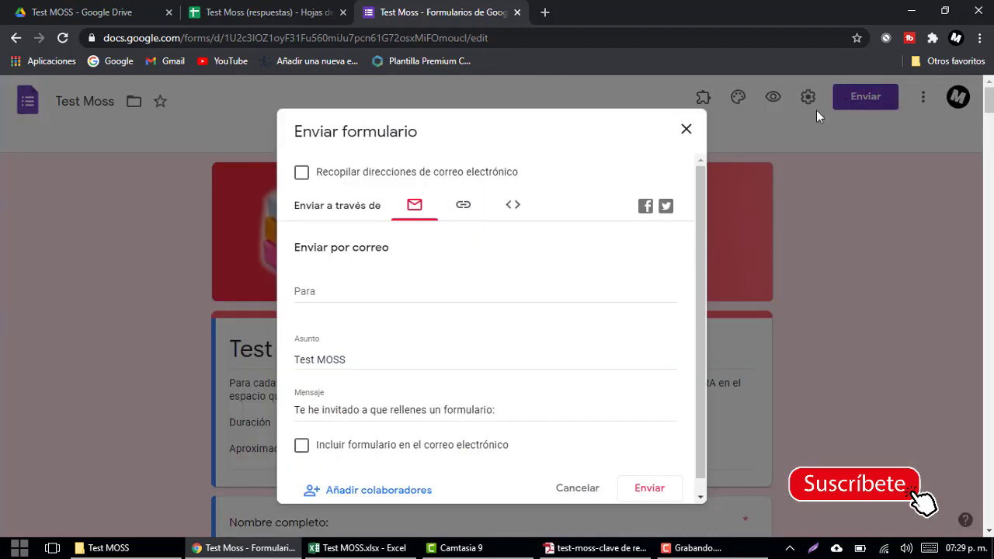
{"action": "left_click", "coordinate": [465, 206]}
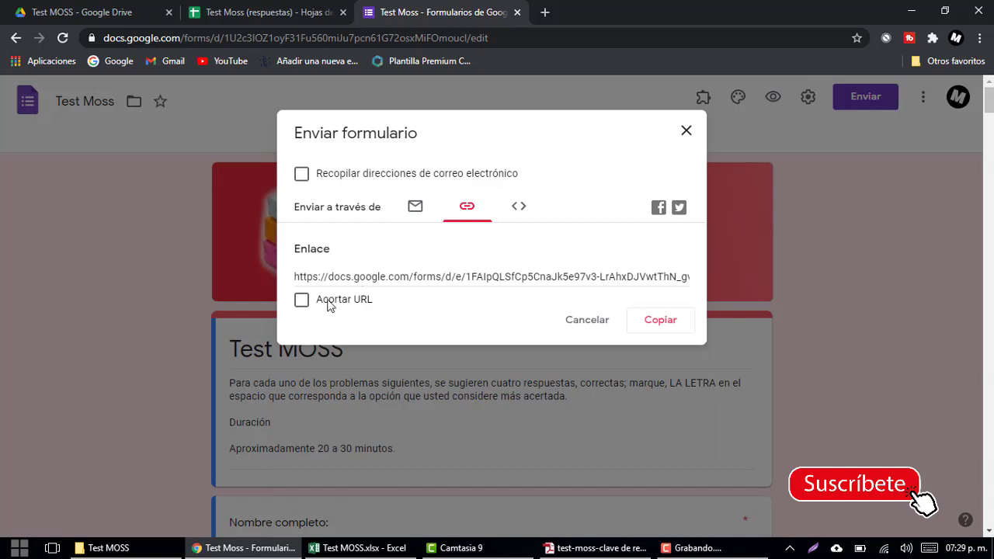
{"action": "left_click", "coordinate": [302, 300]}
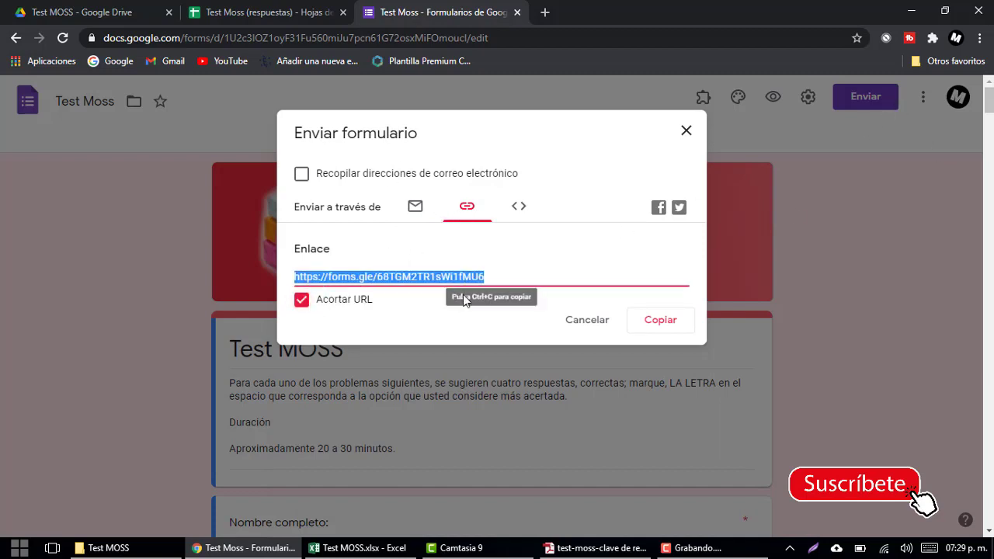
{"action": "left_click", "coordinate": [671, 326]}
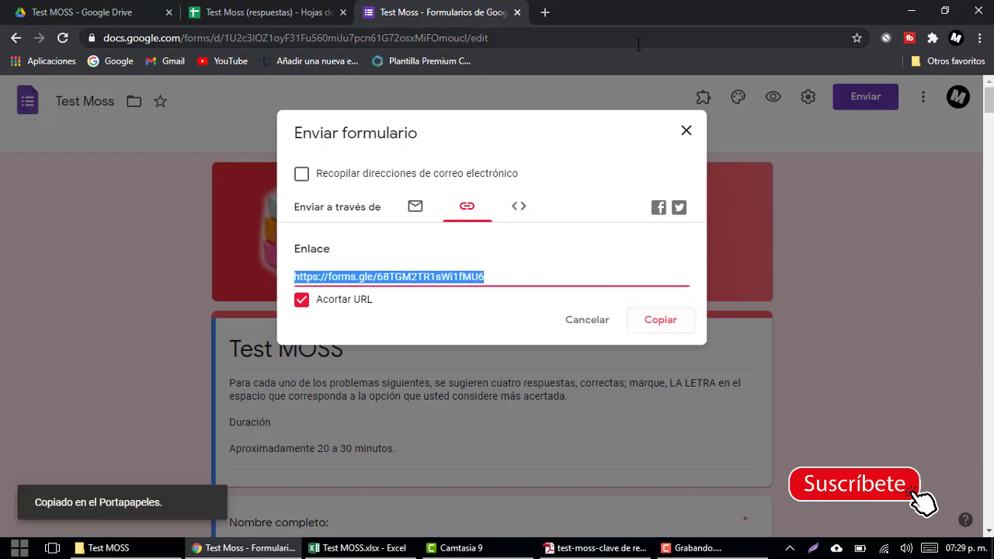
{"action": "left_click", "coordinate": [544, 11]}
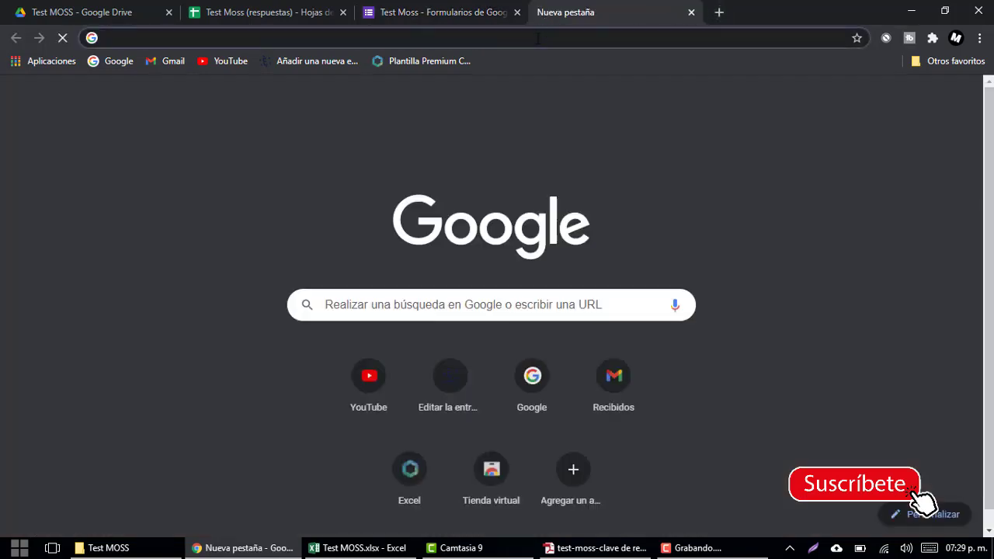
{"action": "type", "text": "https://forms.gle/68TGM2TR1sWi1fMU6"}
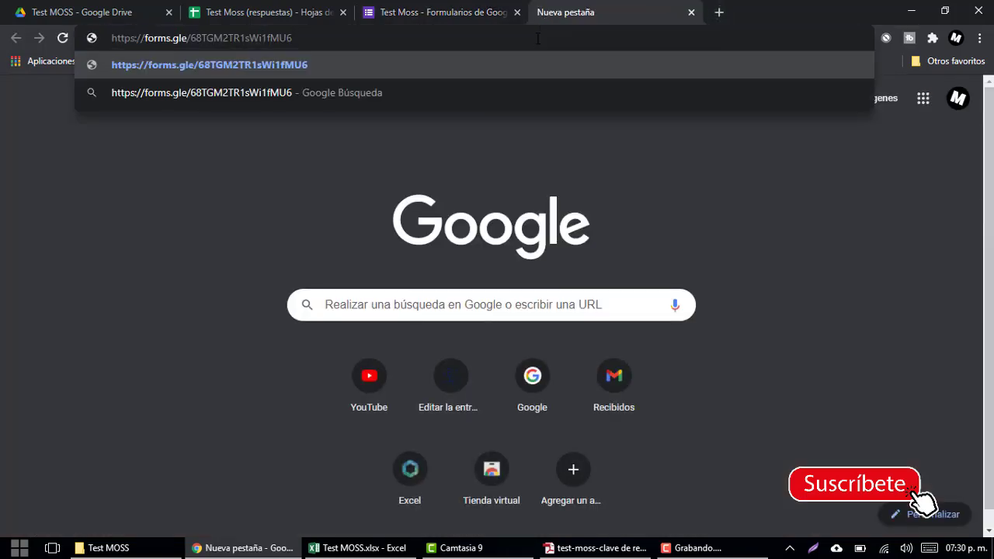
{"action": "key", "text": "Return"}
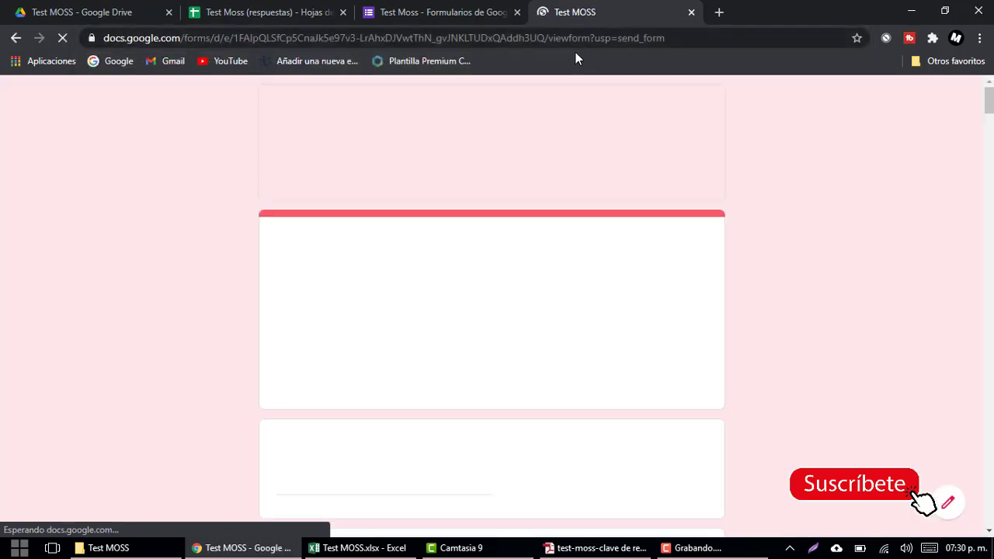
{"action": "scroll", "coordinate": [419, 361], "scroll_direction": "down", "scroll_amount": 2}
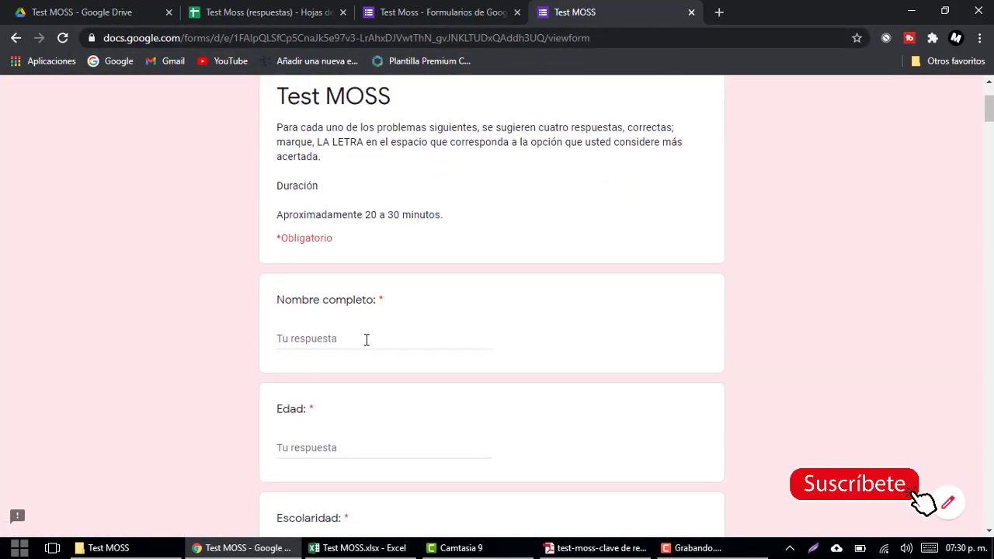
{"action": "left_click", "coordinate": [367, 339]}
{"action": "scroll", "coordinate": [321, 349], "scroll_direction": "down", "scroll_amount": 2}
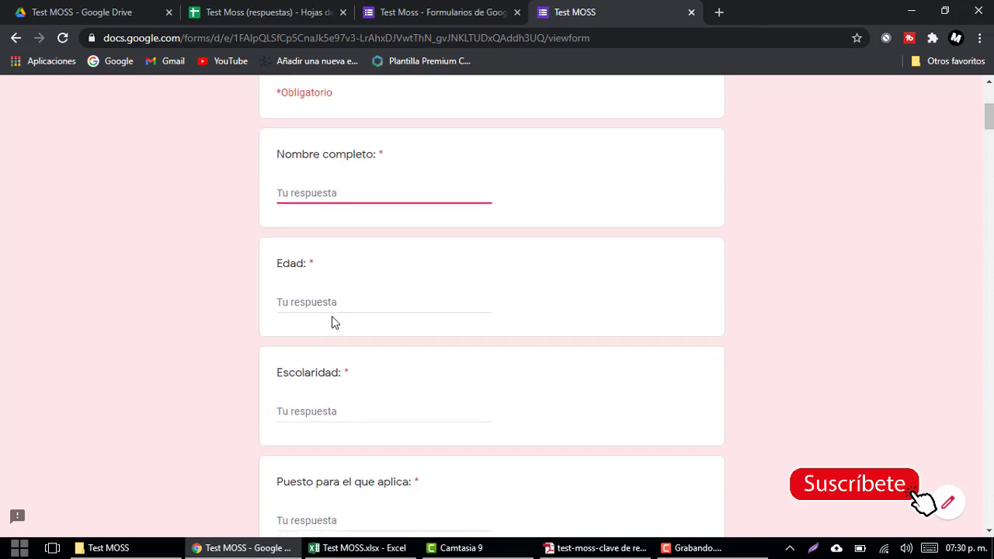
{"action": "scroll", "coordinate": [333, 320], "scroll_direction": "down", "scroll_amount": 2}
{"action": "scroll", "coordinate": [334, 291], "scroll_direction": "down", "scroll_amount": 3}
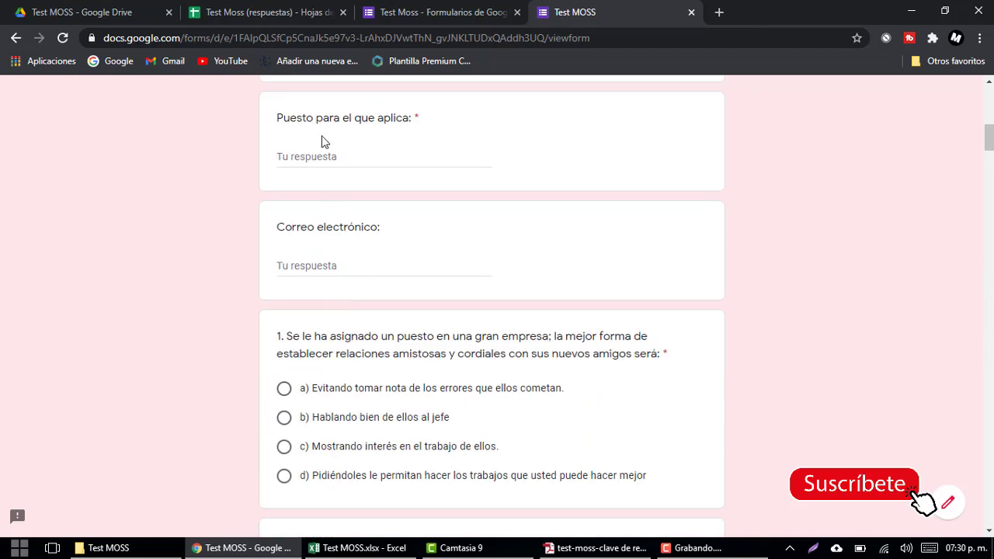
{"action": "scroll", "coordinate": [314, 287], "scroll_direction": "down", "scroll_amount": 2}
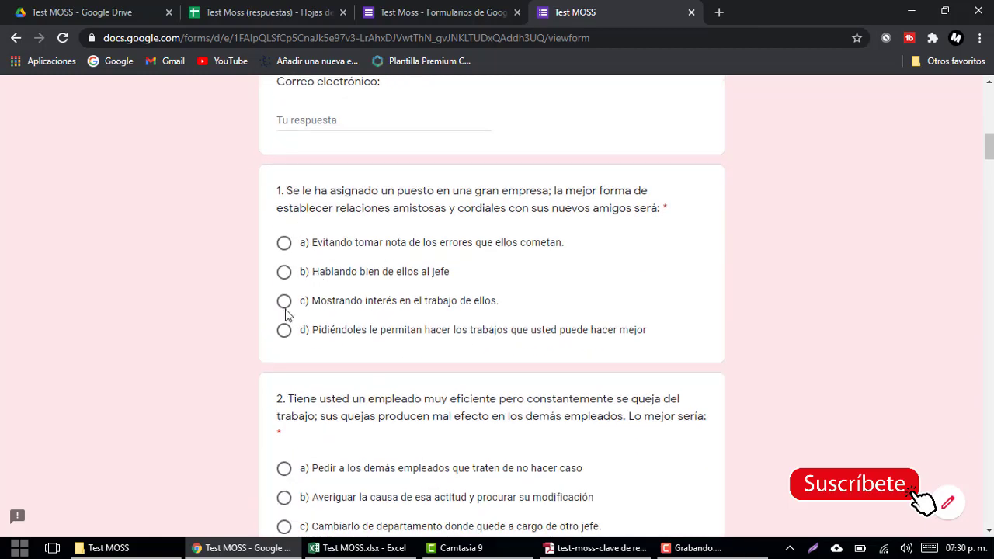
{"action": "scroll", "coordinate": [778, 200], "scroll_direction": "down", "scroll_amount": 7}
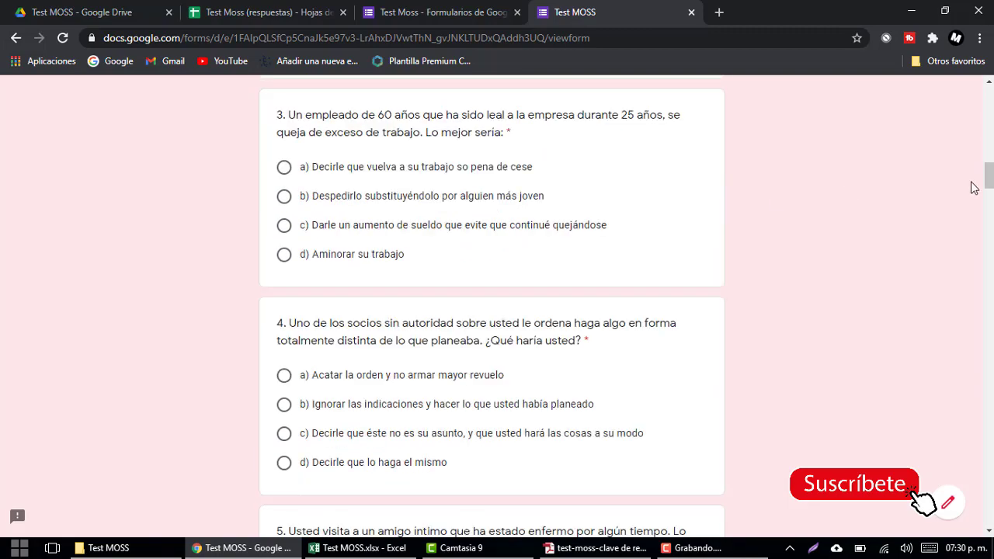
{"action": "scroll", "coordinate": [990, 202], "scroll_direction": "down", "scroll_amount": 3}
- Copy response row 255, from the 8/01/2021 17:18:57 timestamp through column AJ
{"action": "key", "text": "End"}
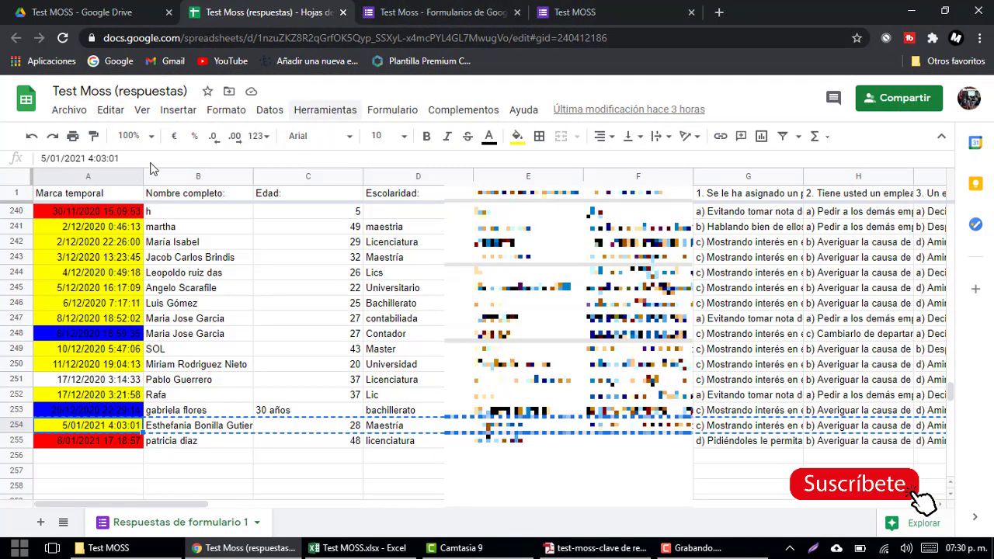
{"action": "left_click", "coordinate": [101, 458]}
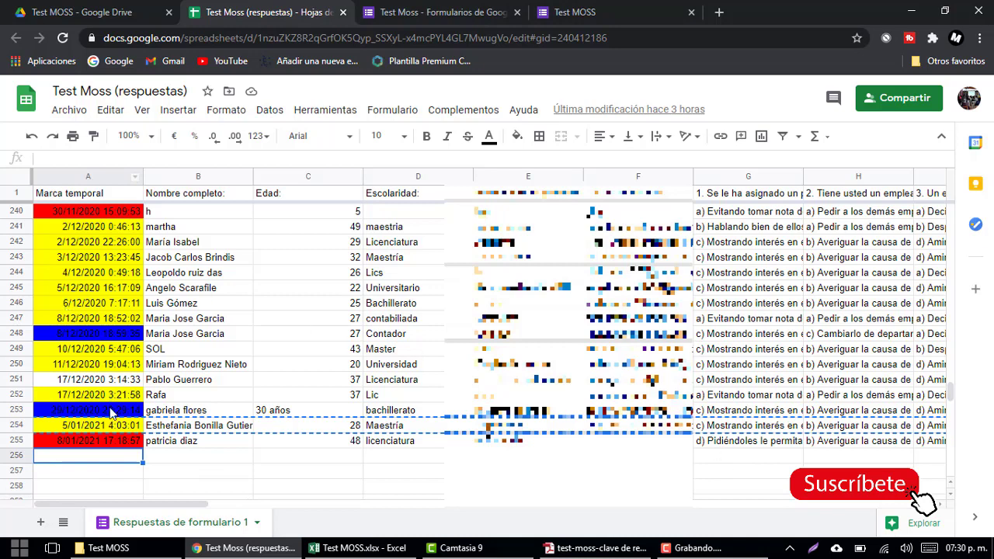
{"action": "left_click", "coordinate": [115, 449]}
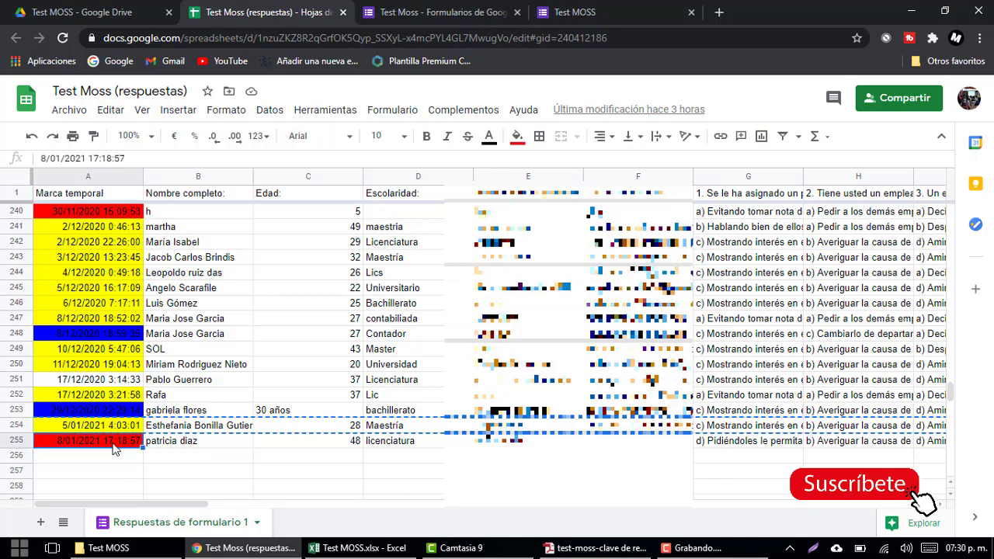
{"action": "key", "text": "shift+Right"}
{"action": "key", "text": "shift+Right"}
{"action": "key", "text": "shift+Right"}
{"action": "key", "text": "shift+Right"}
{"action": "key", "text": "shift+Right"}
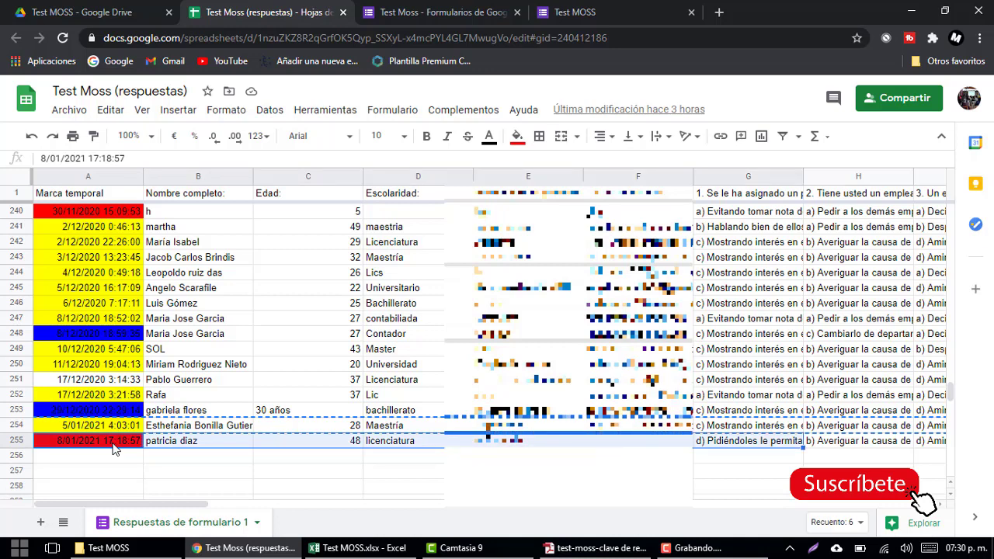
{"action": "key", "text": "ctrl+shift+Right"}
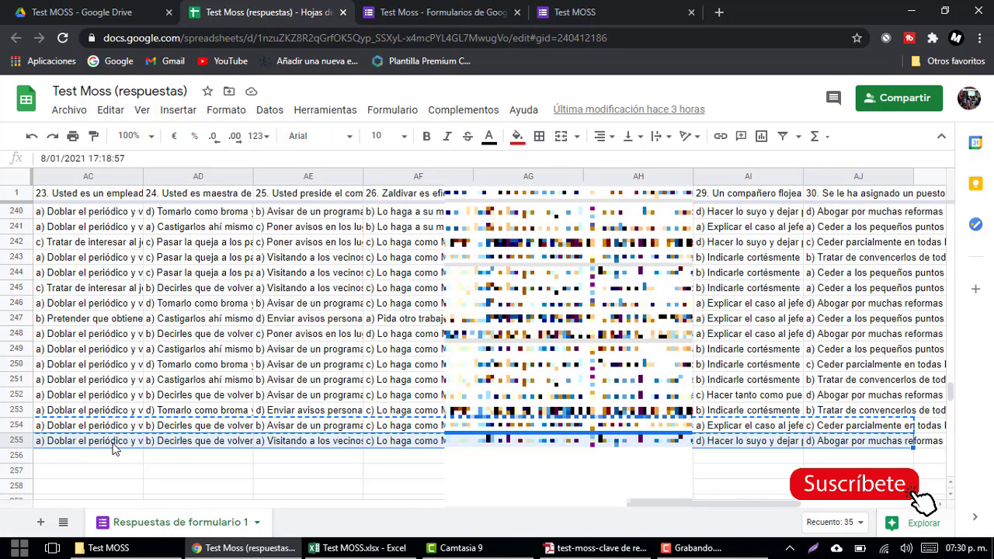
{"action": "key", "text": "ctrl+c"}
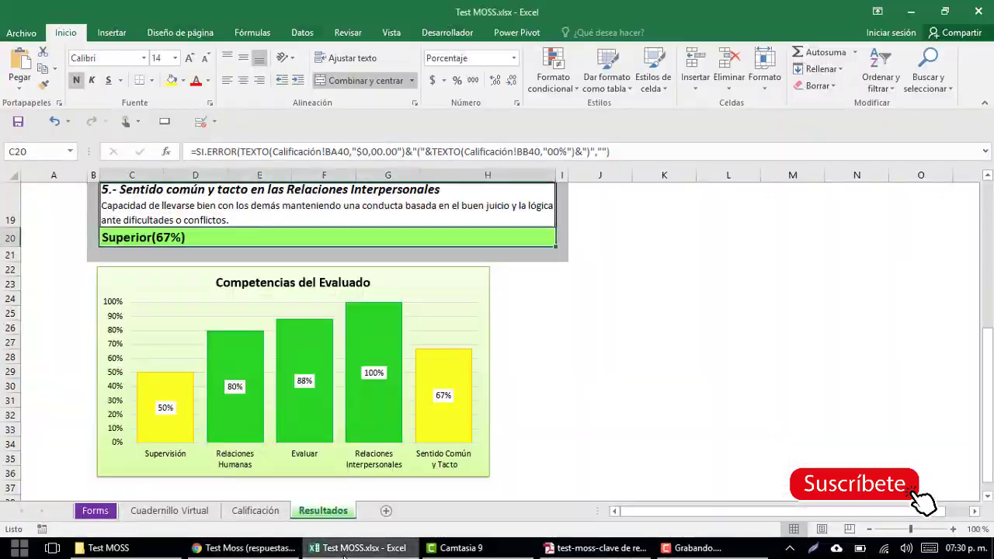
- Paste the response as text into Forms row 2, then view Resultados showing Deficiente(17%)
{"action": "left_click", "coordinate": [106, 513]}
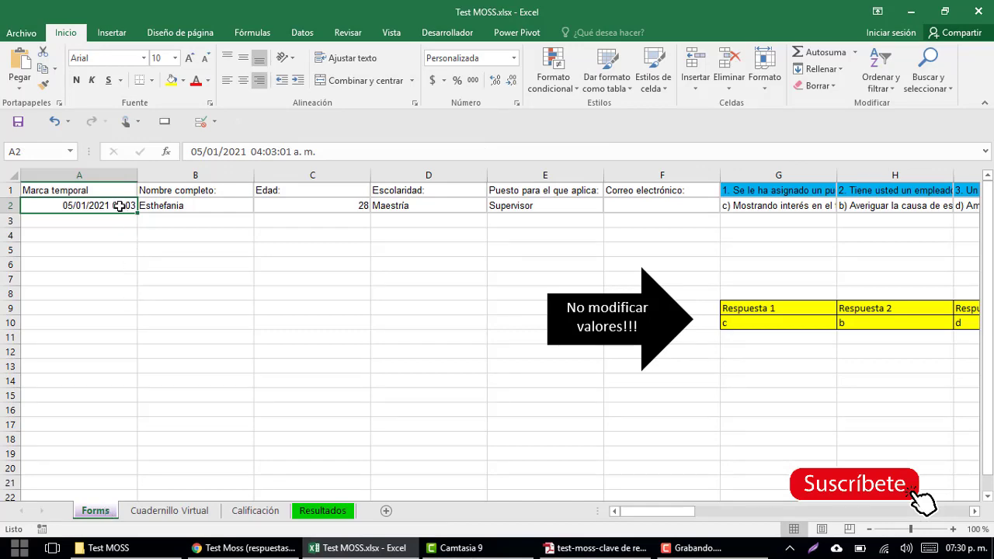
{"action": "key", "text": "ctrl+alt+v"}
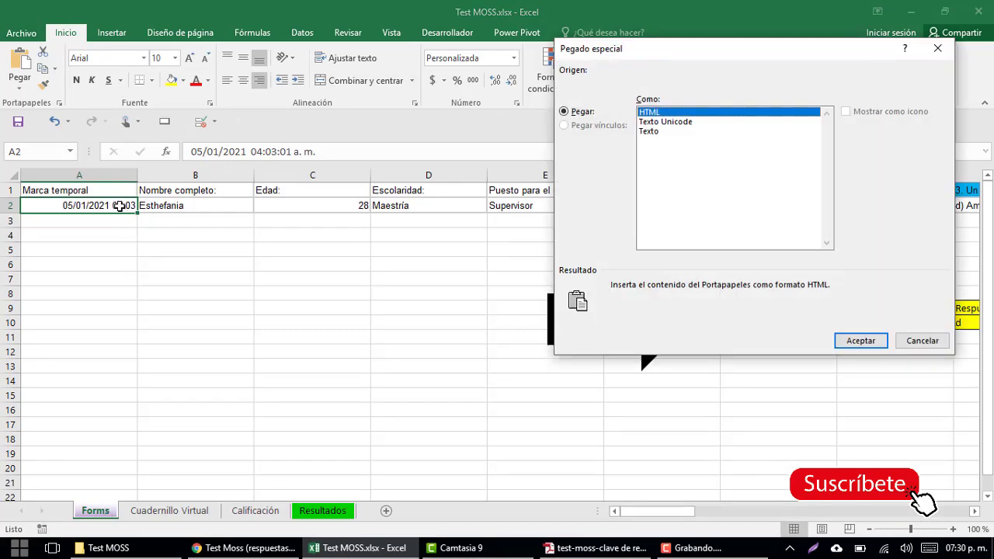
{"action": "key", "text": "Down"}
{"action": "key", "text": "Down"}
{"action": "key", "text": "Return"}
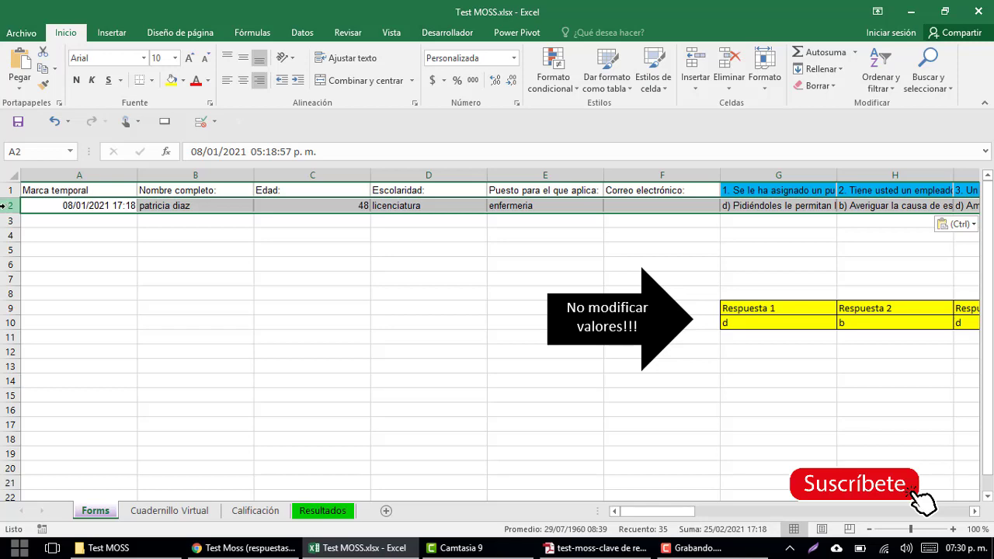
{"action": "left_click", "coordinate": [322, 514]}
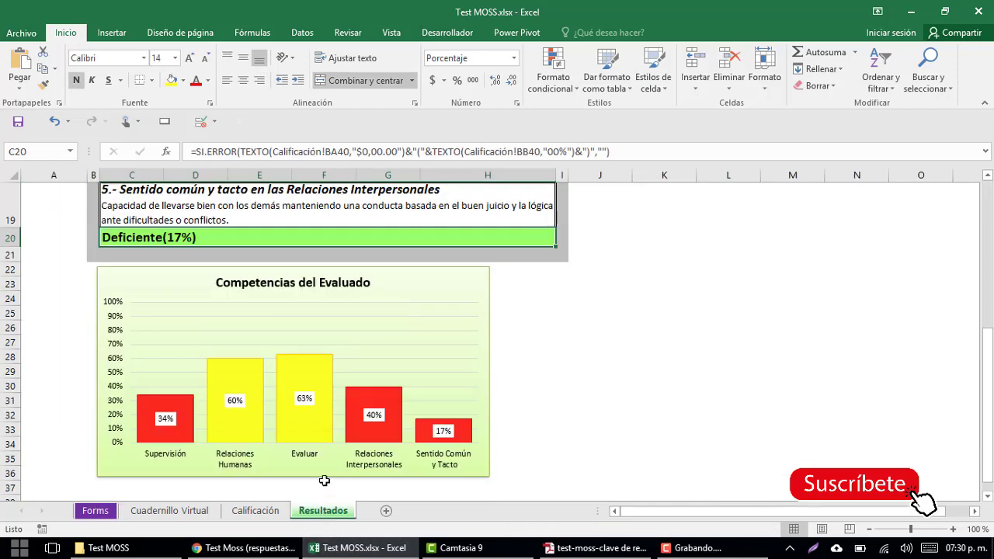
{"action": "scroll", "coordinate": [331, 448], "scroll_direction": "up", "scroll_amount": 5}
{"action": "scroll", "coordinate": [331, 448], "scroll_direction": "up", "scroll_amount": 1}
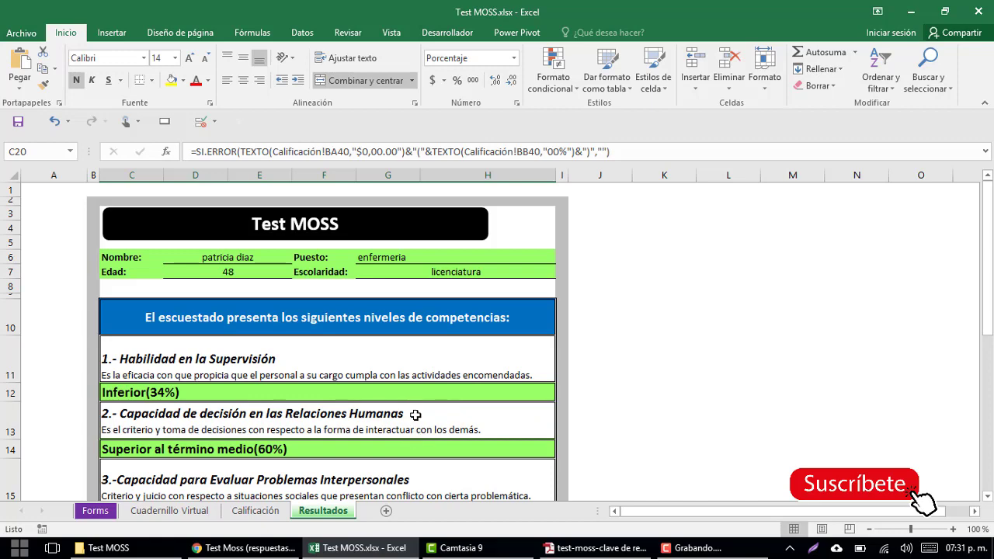
{"action": "left_click", "coordinate": [254, 511]}
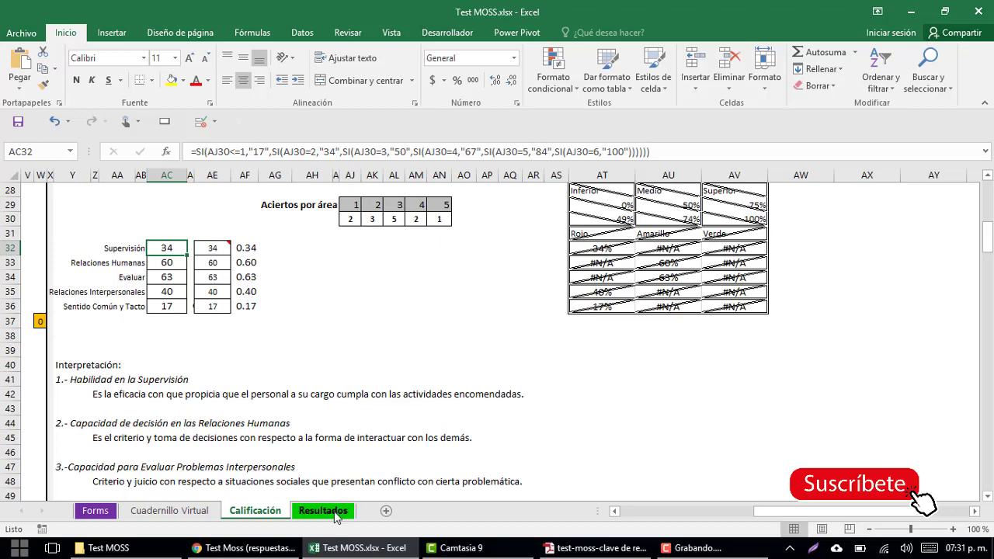
{"action": "left_click", "coordinate": [323, 510]}
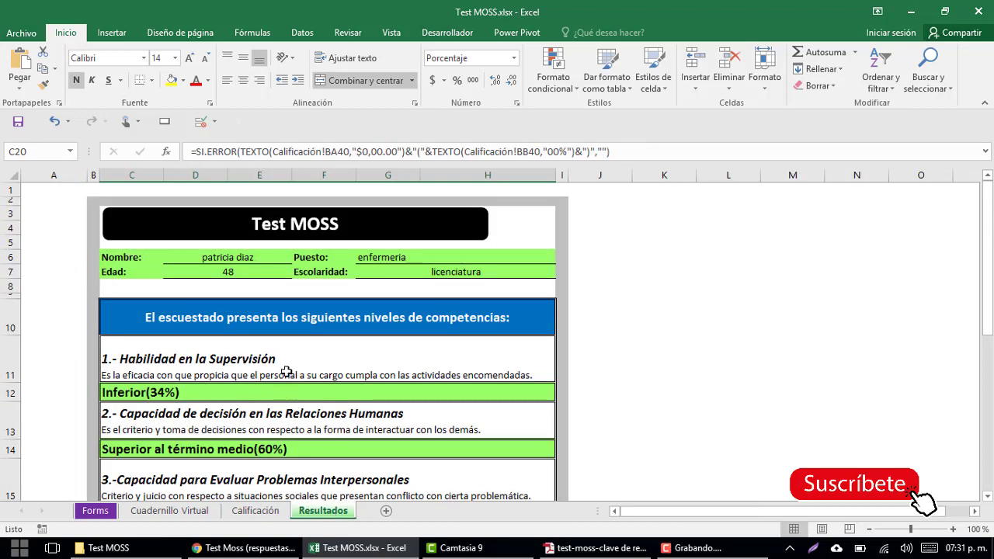
{"action": "left_click", "coordinate": [163, 396]}
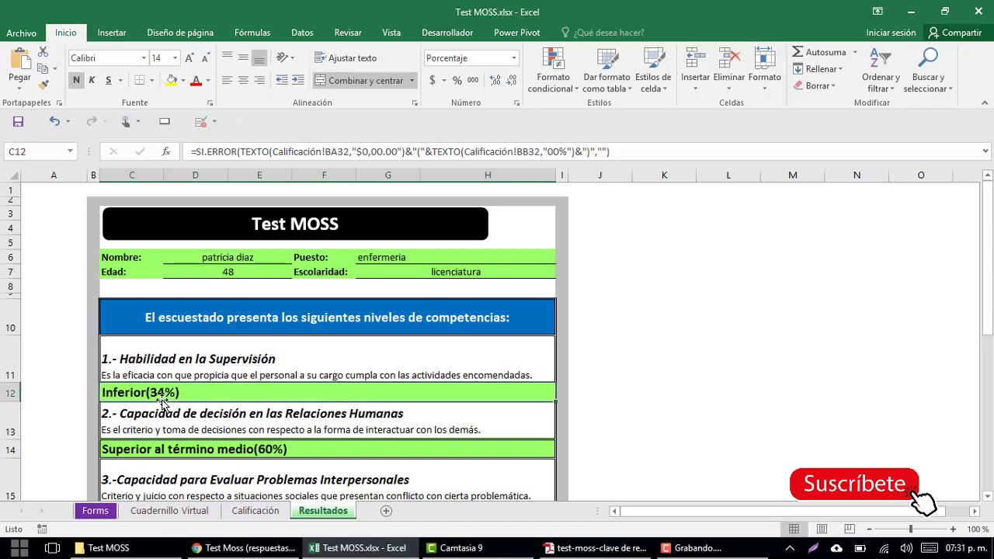
{"action": "scroll", "coordinate": [162, 401], "scroll_direction": "down", "scroll_amount": 1}
{"action": "scroll", "coordinate": [162, 401], "scroll_direction": "down", "scroll_amount": 2}
{"action": "scroll", "coordinate": [162, 401], "scroll_direction": "down", "scroll_amount": 2}
- Inspect the chart bars and select the cell block behind the chart, then switch to Google Sheets
{"action": "scroll", "coordinate": [162, 401], "scroll_direction": "down", "scroll_amount": 1}
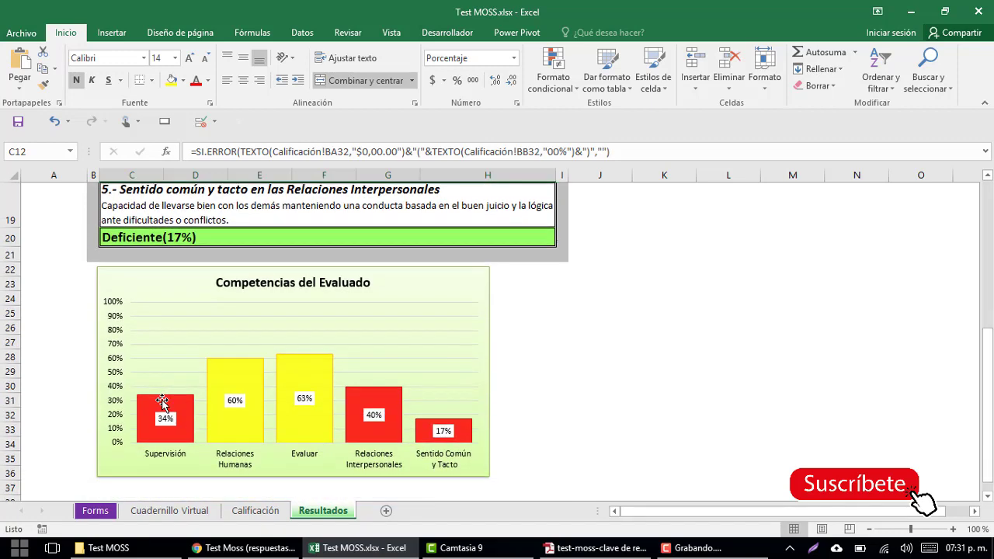
{"action": "scroll", "coordinate": [162, 402], "scroll_direction": "down", "scroll_amount": 1}
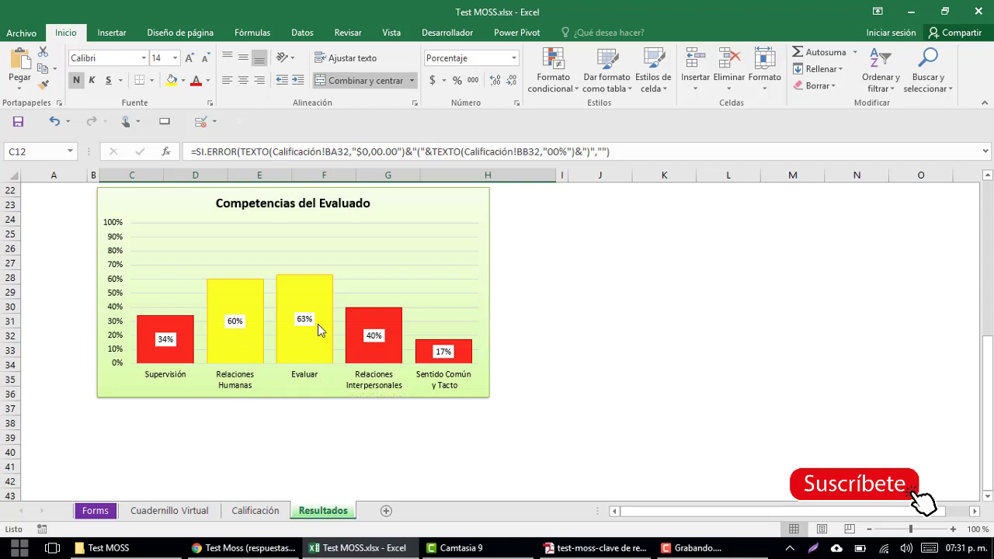
{"action": "mouse_move", "coordinate": [305, 302]}
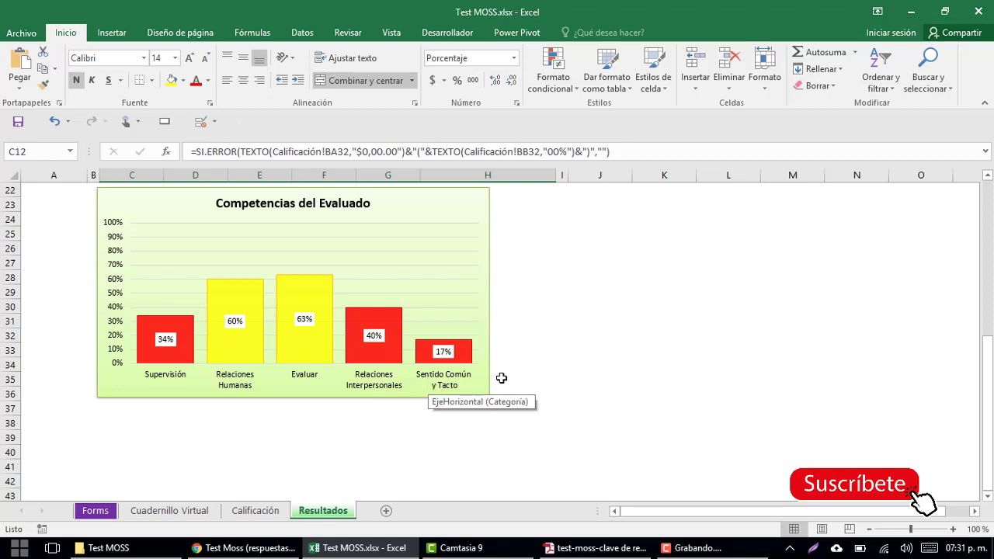
{"action": "mouse_move", "coordinate": [547, 435]}
{"action": "left_mouse_down"}
{"action": "mouse_move", "coordinate": [476, 388]}
{"action": "mouse_move", "coordinate": [75, 274]}
{"action": "left_mouse_up"}
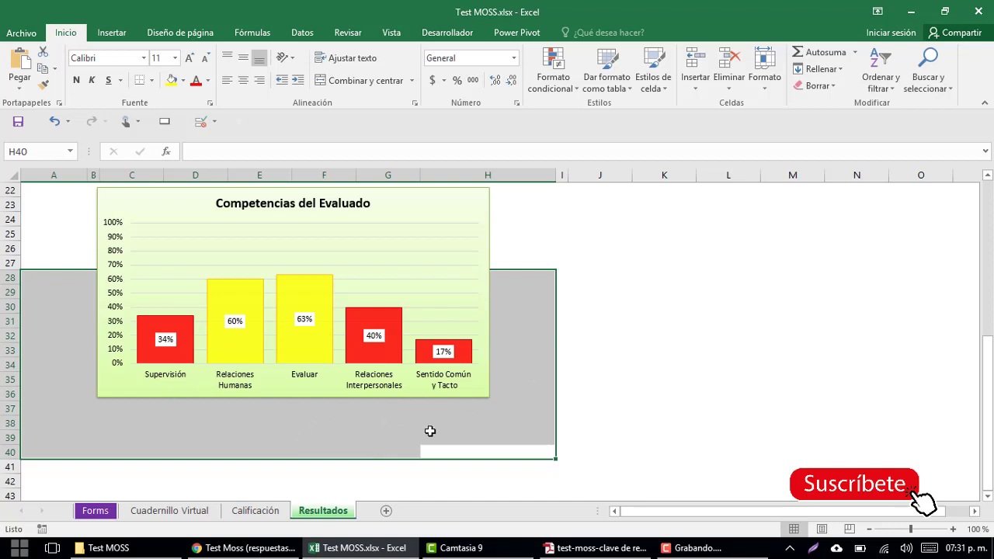
{"action": "left_click", "coordinate": [446, 409]}
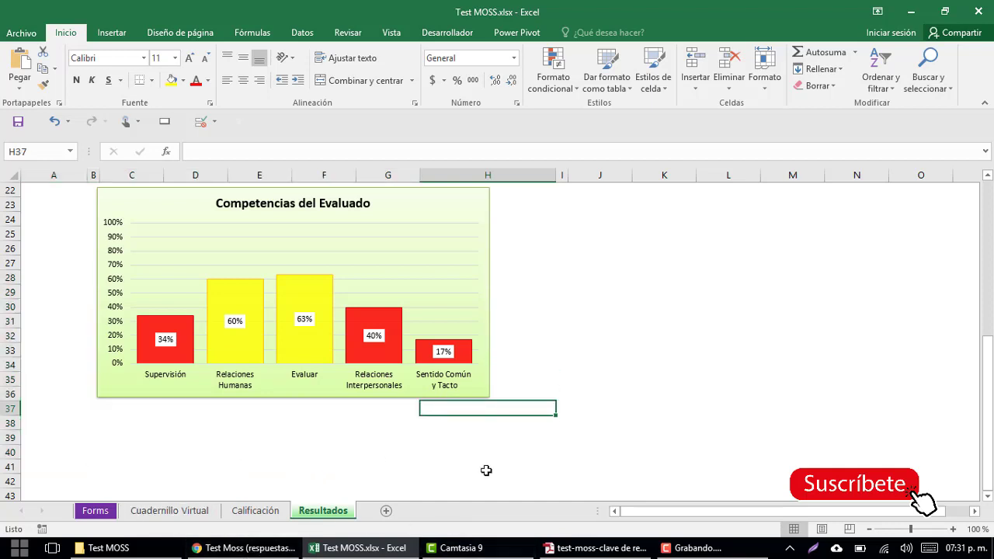
{"action": "left_click_drag", "start_coordinate": [501, 406], "coordinate": [62, 277]}
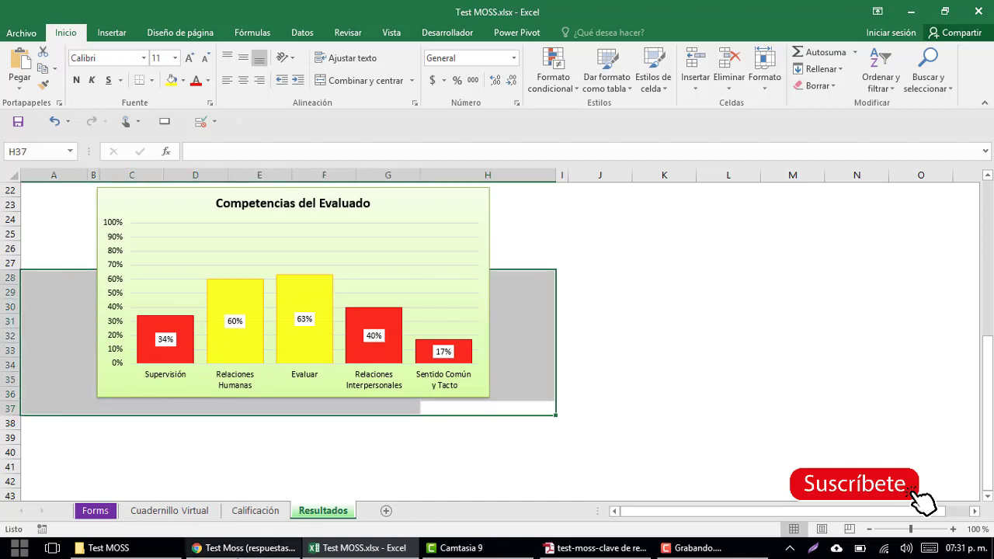
{"action": "left_click", "coordinate": [238, 548]}
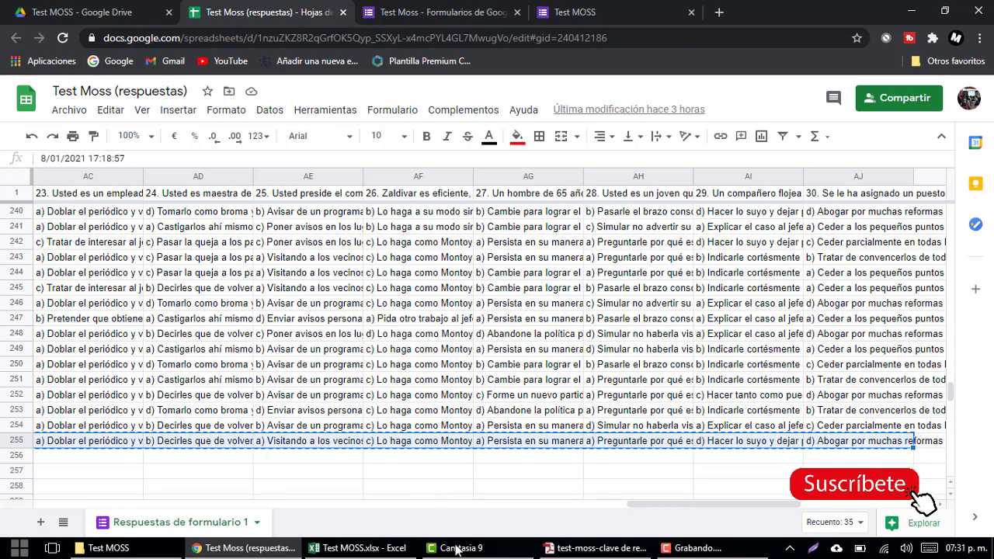
- View the answer key PDF in Adobe Reader, then return to the Test MOSS.xlsx workbook
{"action": "left_click", "coordinate": [593, 550]}
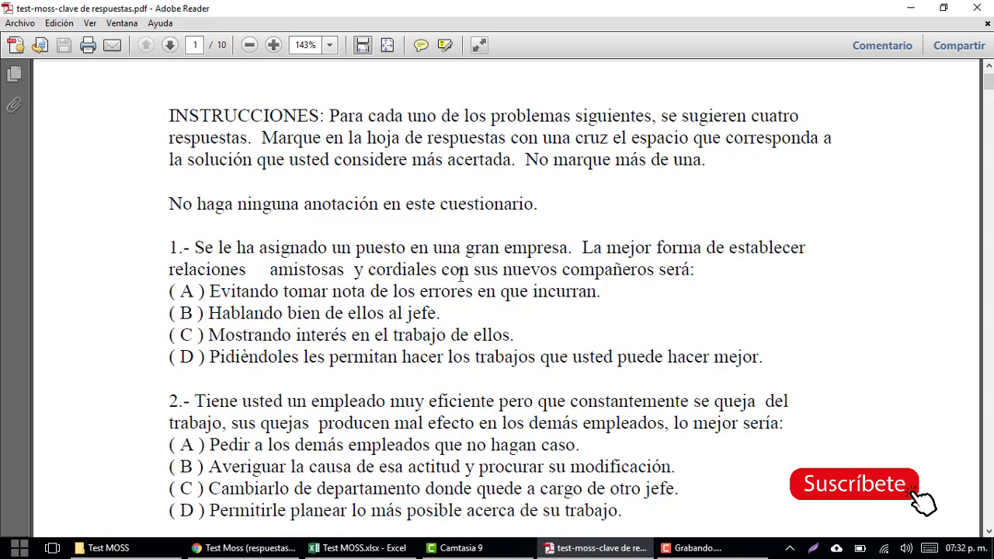
{"action": "left_click", "coordinate": [359, 548]}
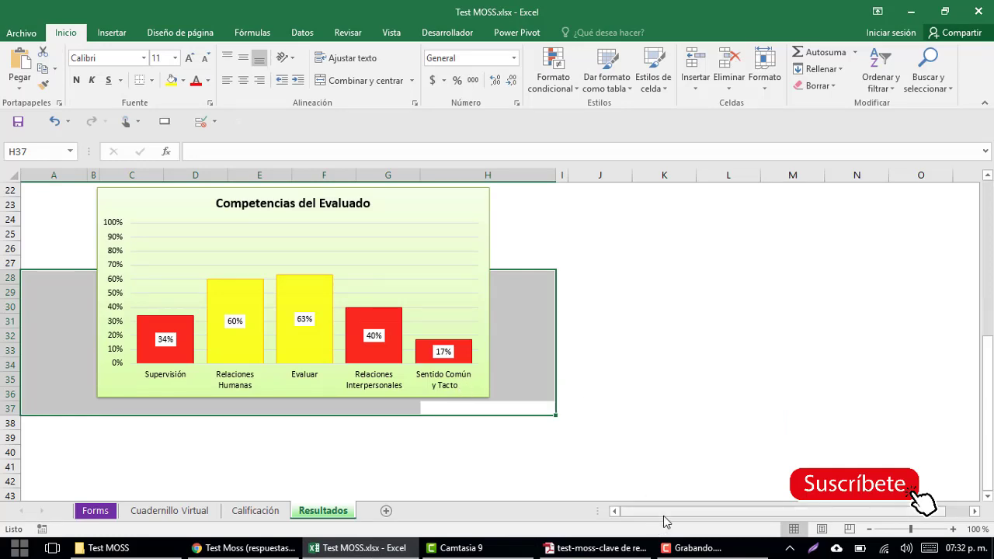
{"action": "left_click", "coordinate": [546, 423]}
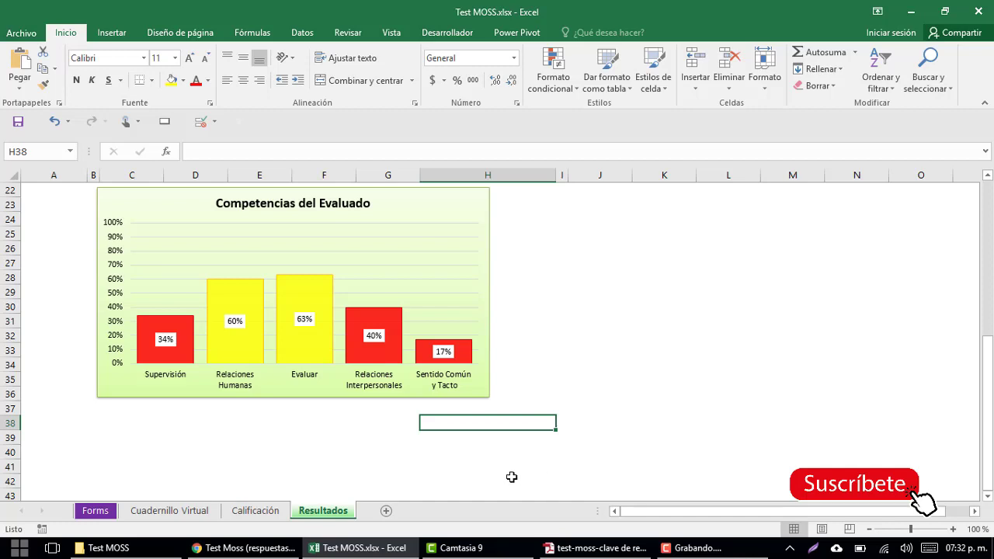
{"action": "left_click_drag", "start_coordinate": [516, 420], "coordinate": [41, 262]}
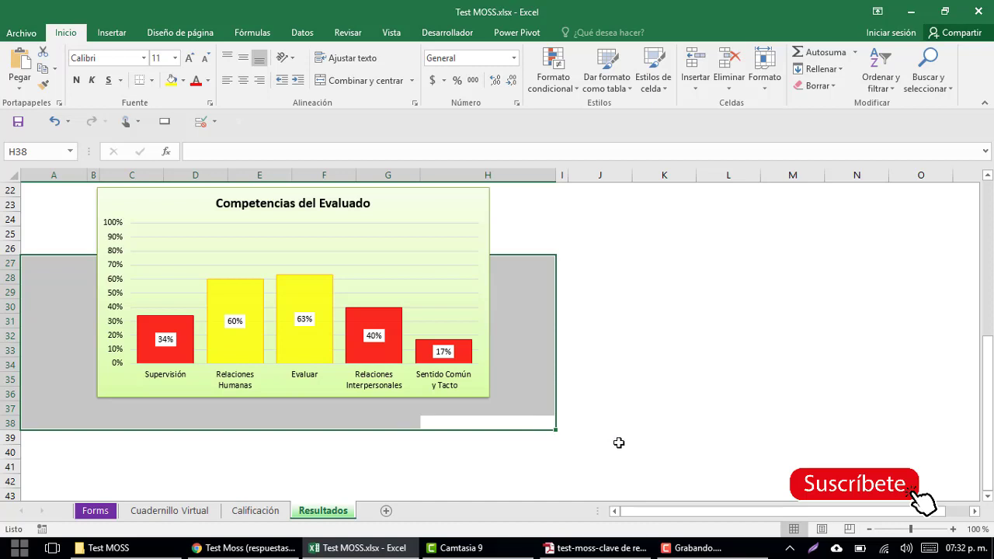
{"action": "mouse_move", "coordinate": [702, 555]}
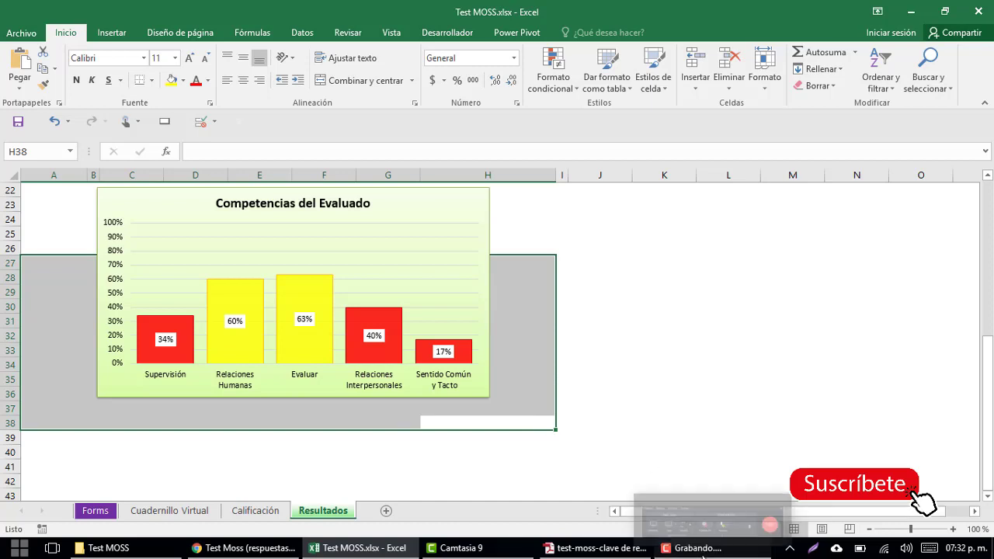